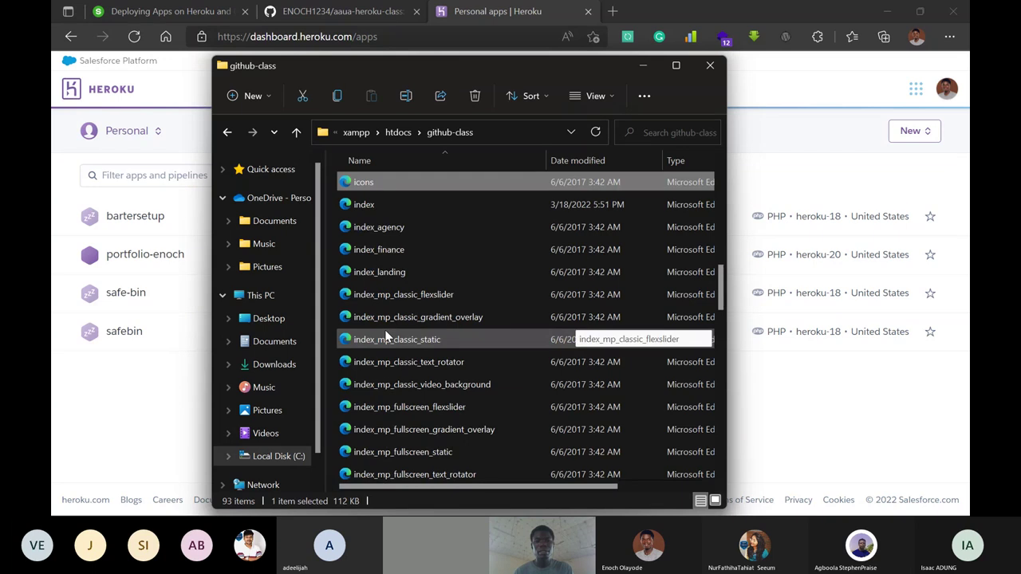
- Open the index page from the github-class folder in the browser and inspect its local file path
{"action": "scroll", "coordinate": [375, 223], "scroll_direction": "down", "scroll_amount": 1}
{"action": "double_click", "coordinate": [365, 202]}
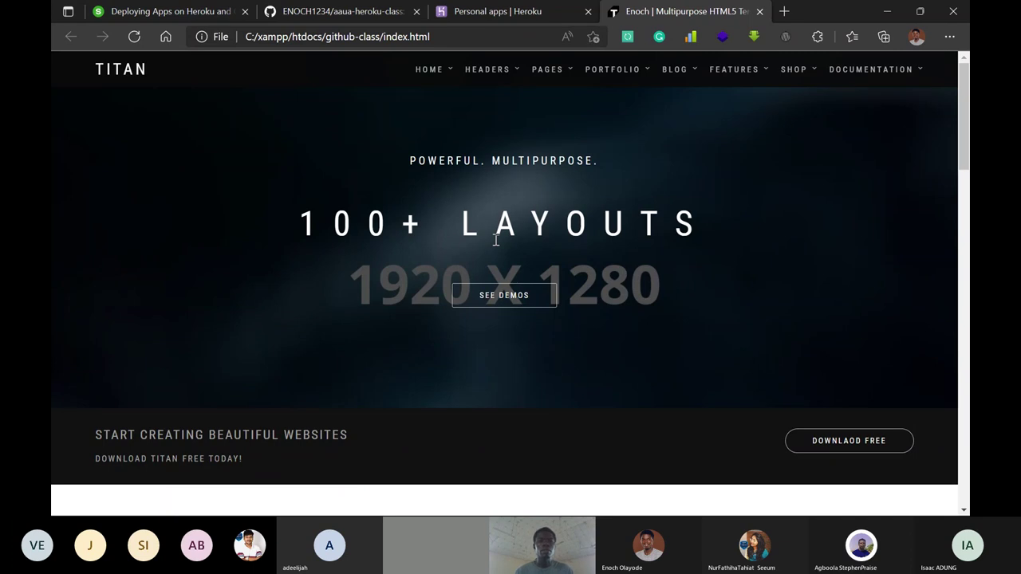
{"action": "left_click", "coordinate": [250, 39]}
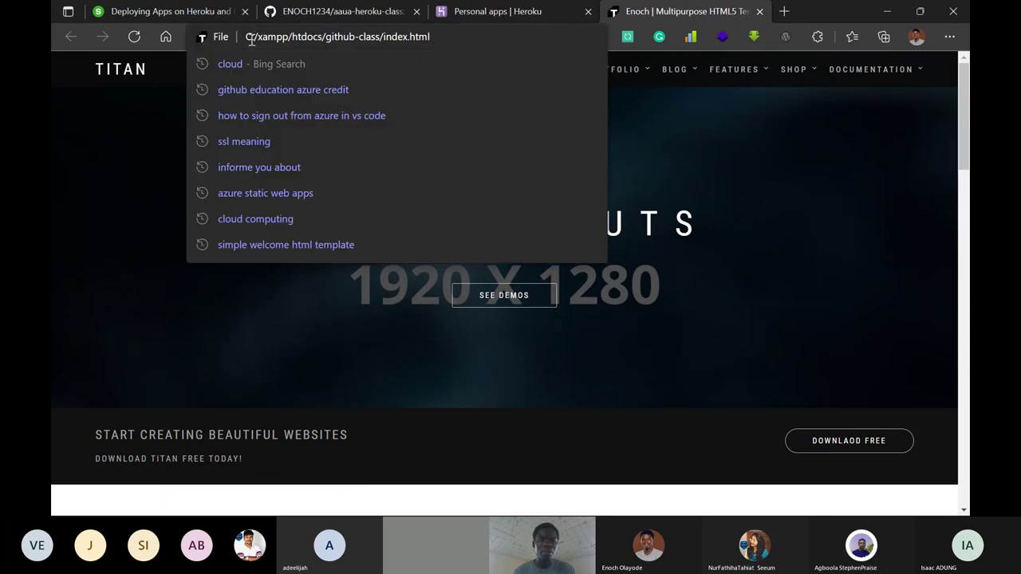
{"action": "double_click", "coordinate": [251, 37]}
{"action": "double_click", "coordinate": [300, 37]}
{"action": "double_click", "coordinate": [344, 36]}
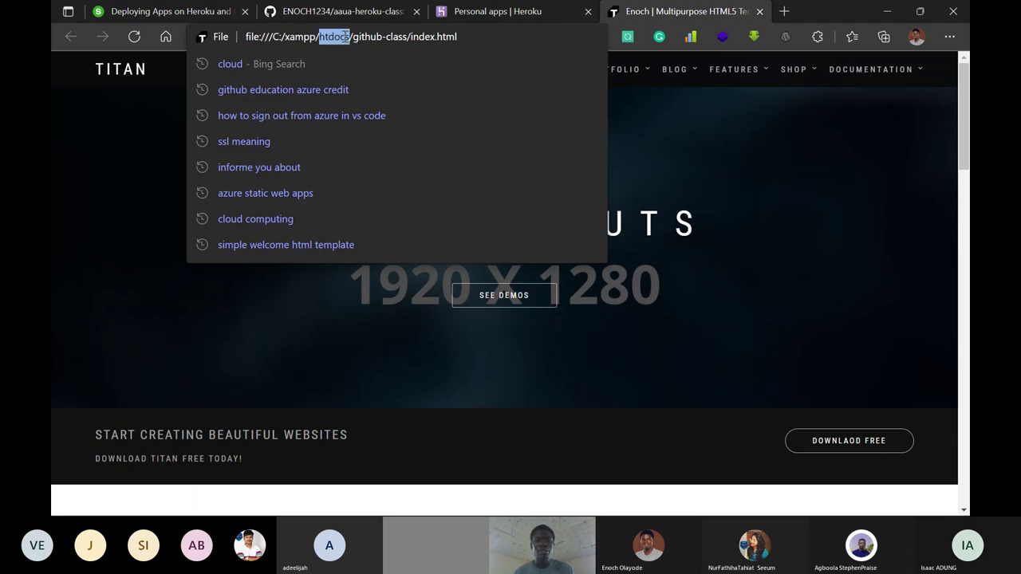
{"action": "left_click", "coordinate": [717, 185]}
- Look through the Titan template page, examining its header and the demo layouts down to the page end
{"action": "scroll", "coordinate": [716, 185], "scroll_direction": "down", "scroll_amount": 15}
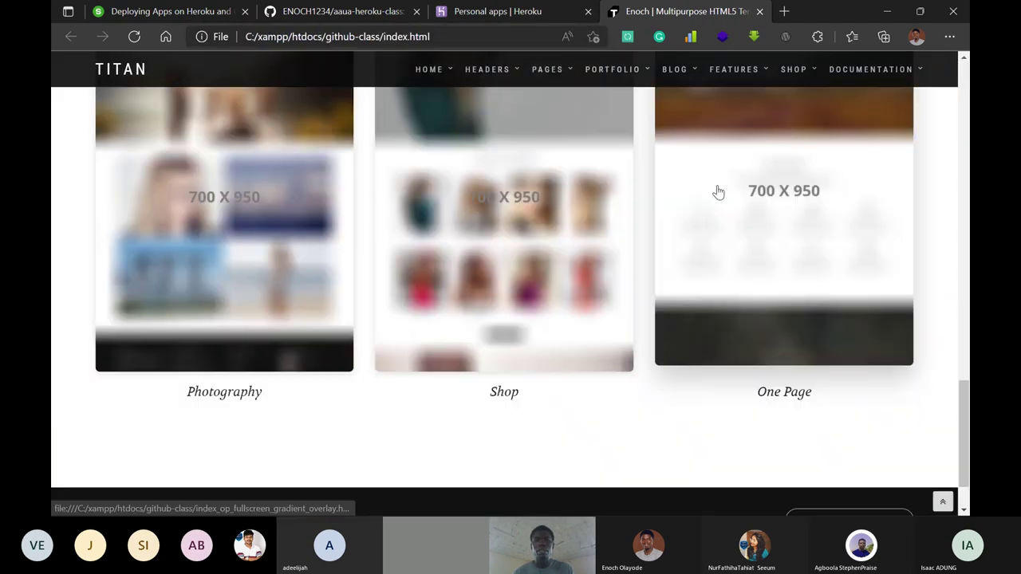
{"action": "scroll", "coordinate": [717, 191], "scroll_direction": "up", "scroll_amount": 15}
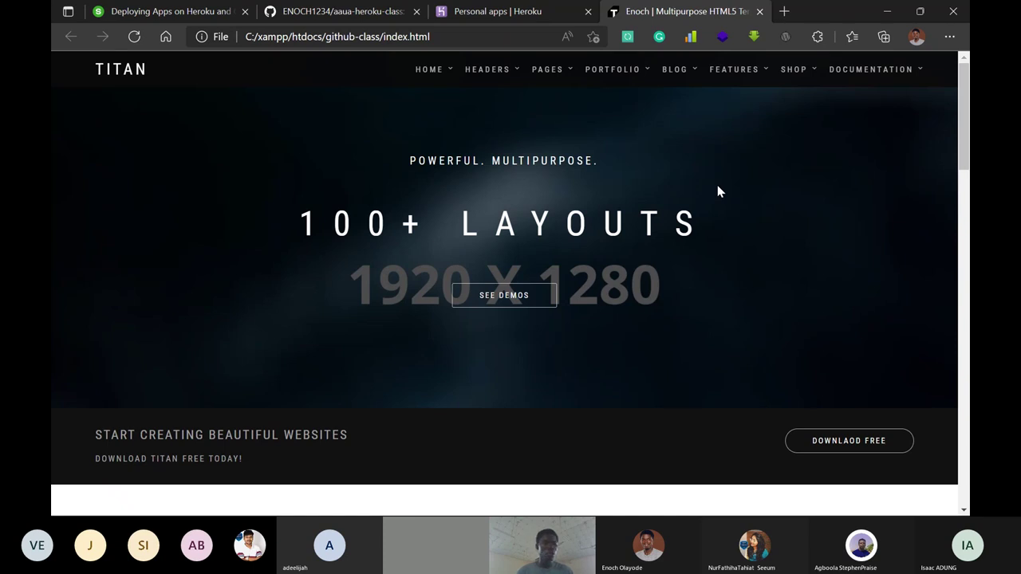
{"action": "scroll", "coordinate": [717, 192], "scroll_direction": "down", "scroll_amount": 3}
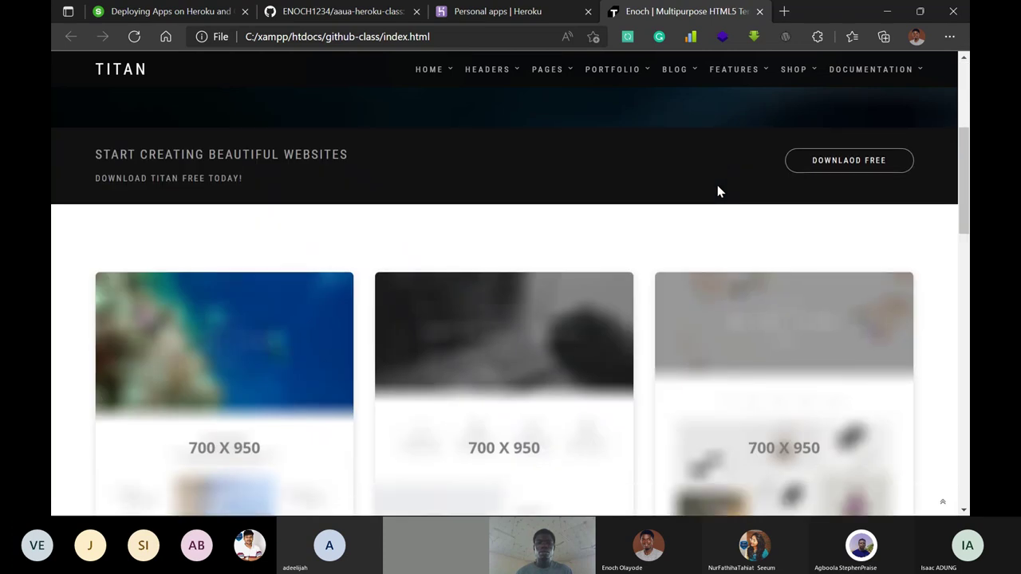
{"action": "scroll", "coordinate": [717, 192], "scroll_direction": "down", "scroll_amount": 2}
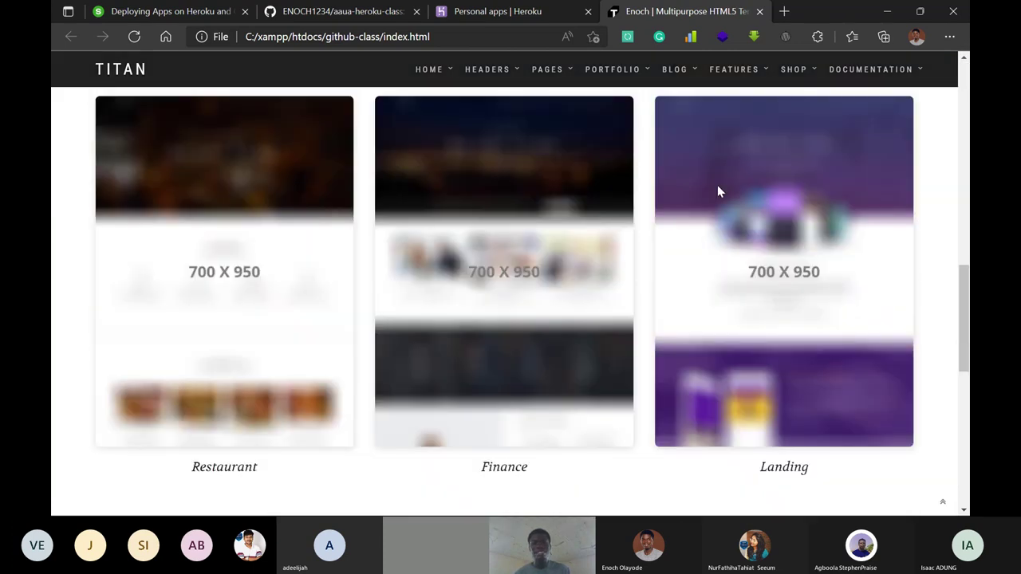
{"action": "scroll", "coordinate": [717, 191], "scroll_direction": "down", "scroll_amount": 3}
{"action": "scroll", "coordinate": [717, 191], "scroll_direction": "down", "scroll_amount": 2}
{"action": "scroll", "coordinate": [717, 191], "scroll_direction": "up", "scroll_amount": 8}
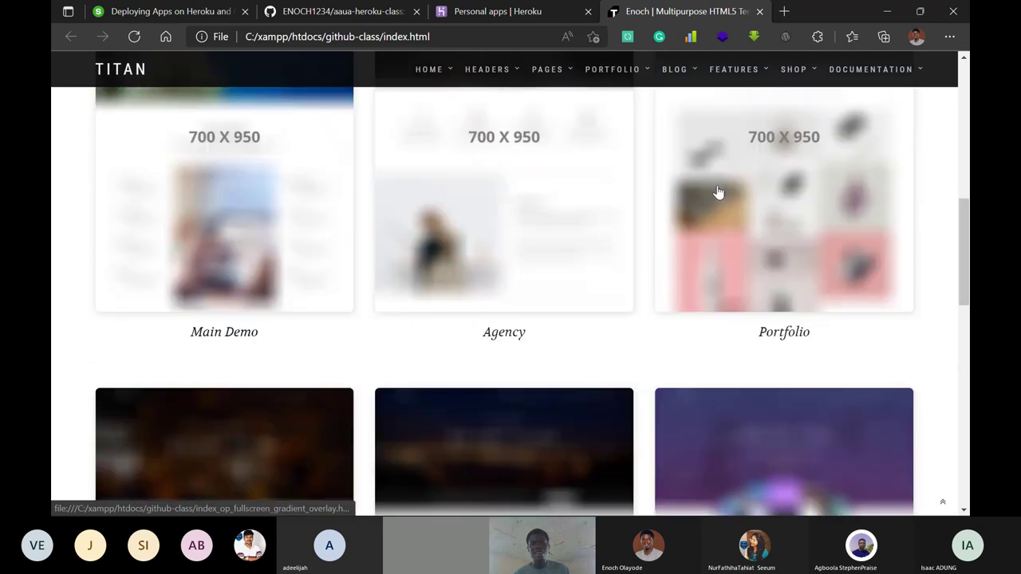
{"action": "scroll", "coordinate": [717, 192], "scroll_direction": "up", "scroll_amount": 5}
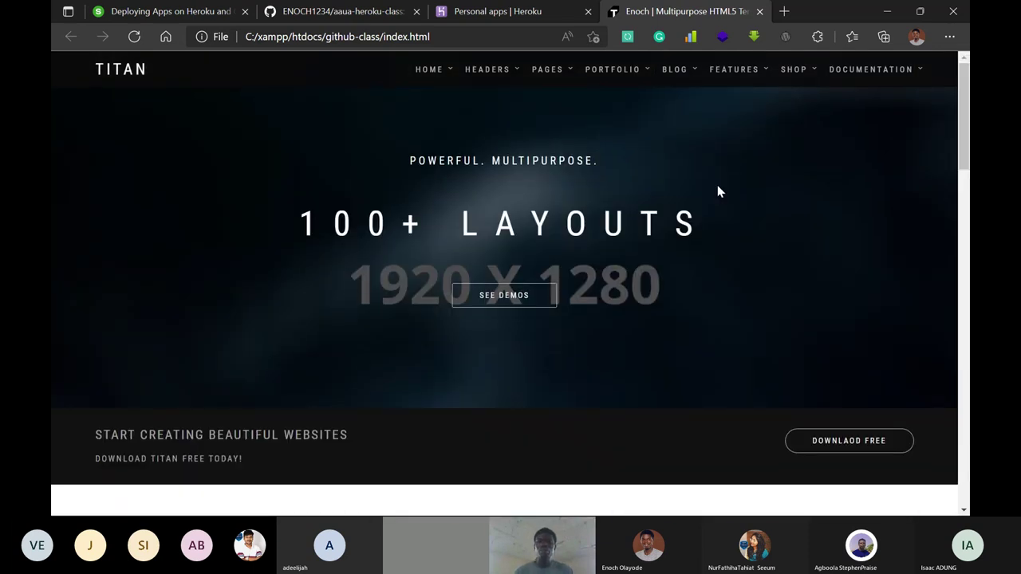
{"action": "mouse_move", "coordinate": [697, 90]}
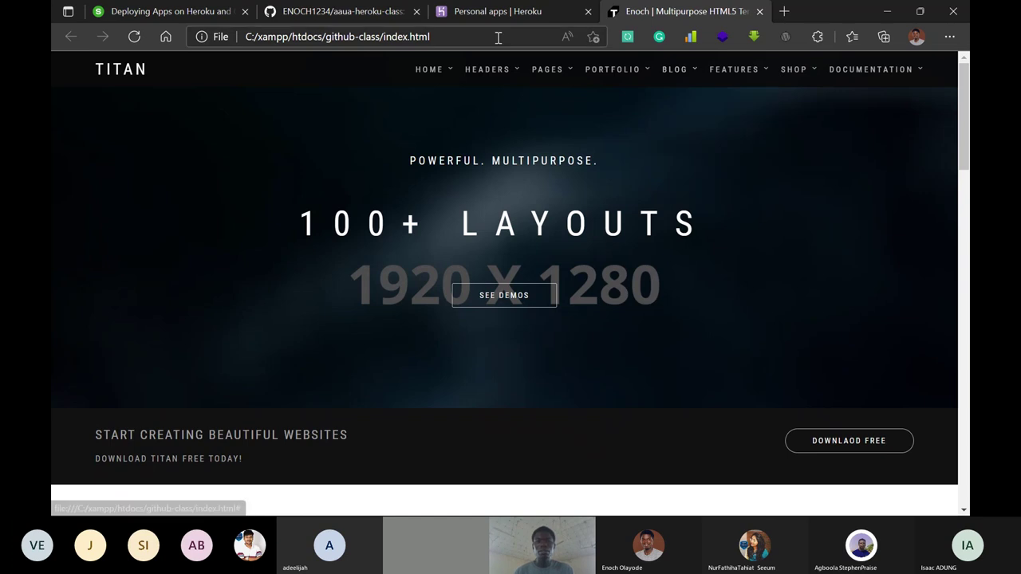
- Return to the Heroku dashboard and open the form for creating a new app
{"action": "left_click", "coordinate": [539, 8]}
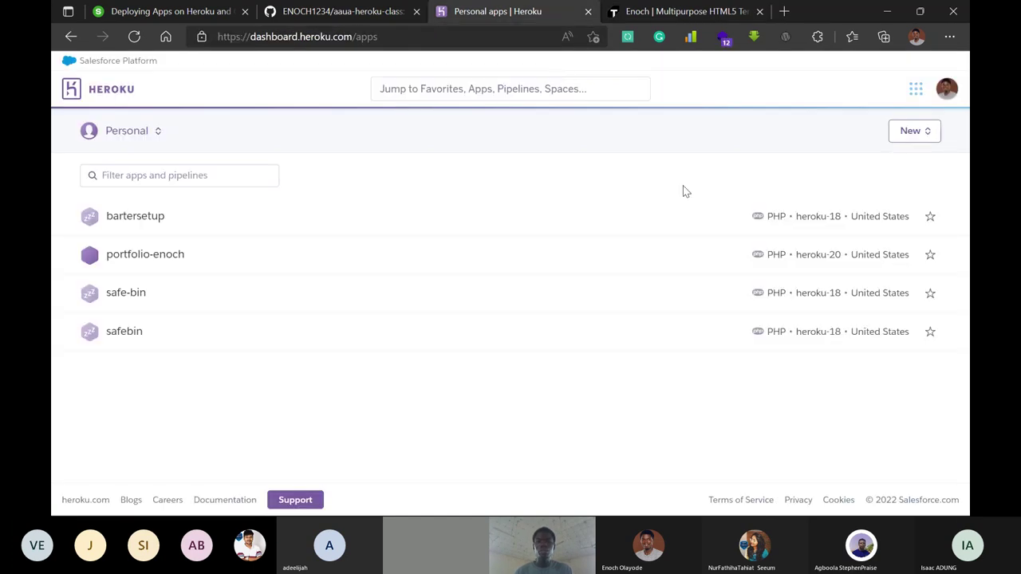
{"action": "left_click", "coordinate": [916, 139]}
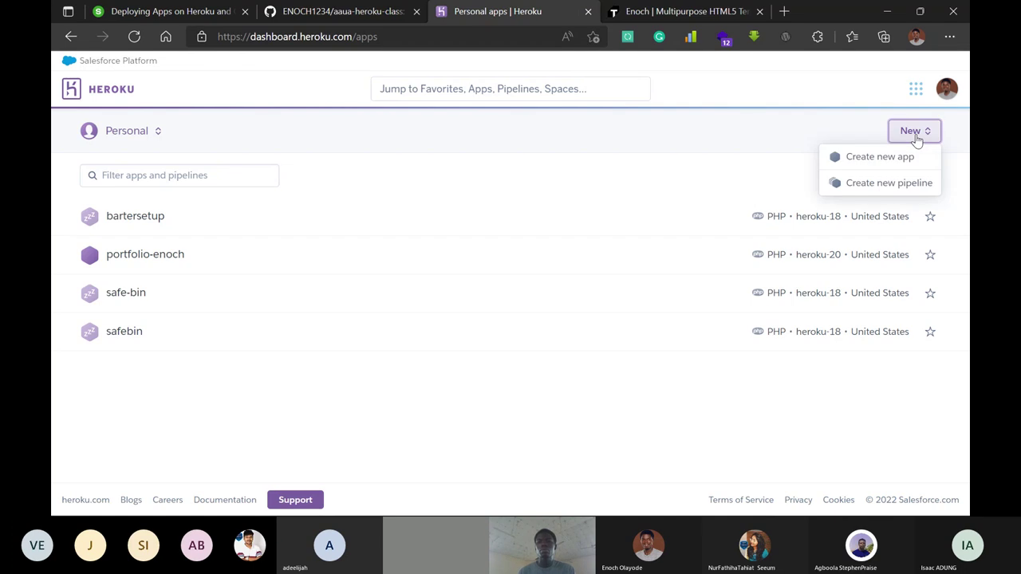
{"action": "left_click", "coordinate": [881, 160]}
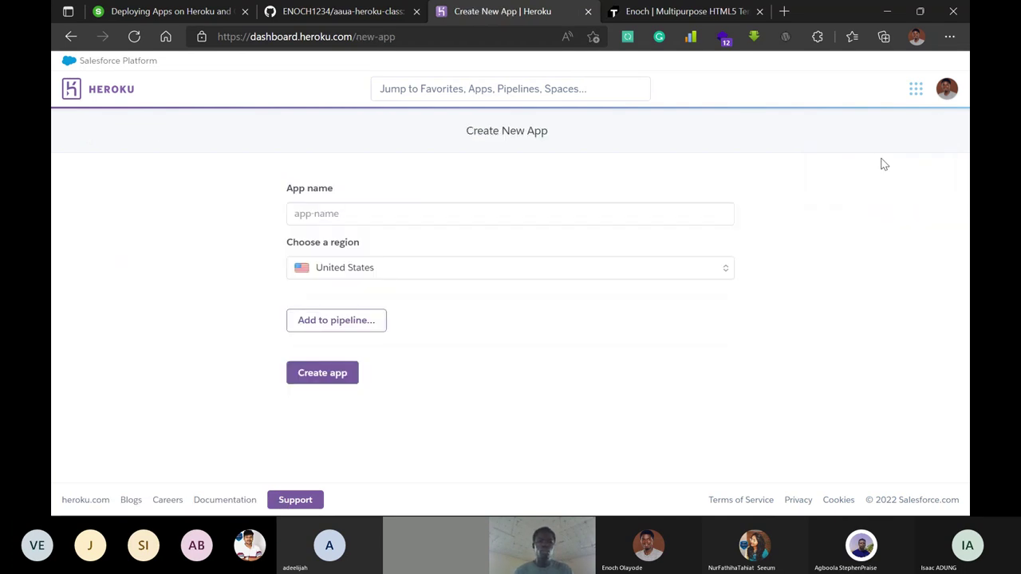
{"action": "left_click", "coordinate": [310, 221]}
{"action": "type", "text": "git"}
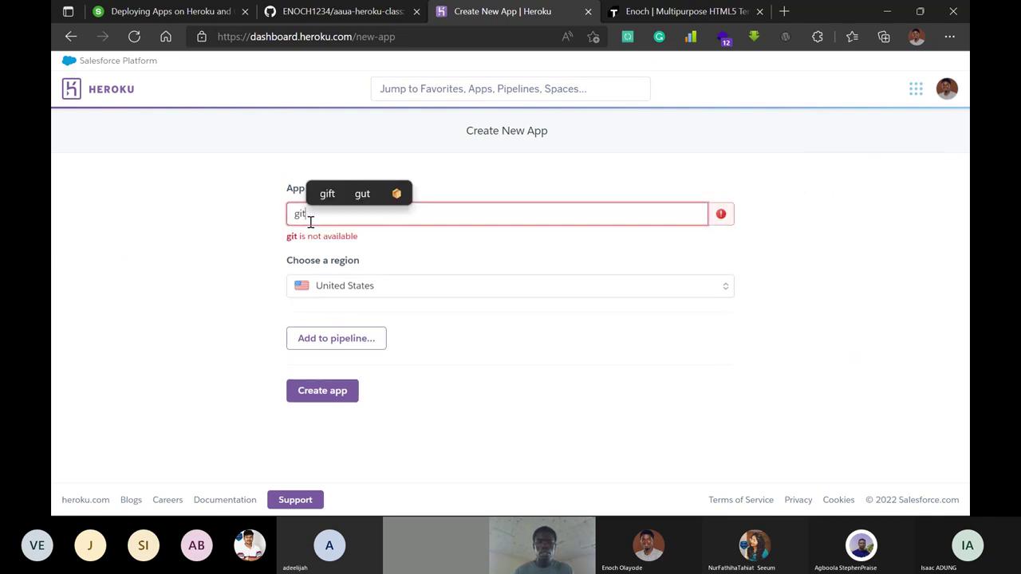
{"action": "key", "text": "BackSpace"}
{"action": "key", "text": "BackSpace"}
{"action": "key", "text": "BackSpace"}
- Name the new app aaua-heroku-class and create it
{"action": "type", "text": "aaua-hero"}
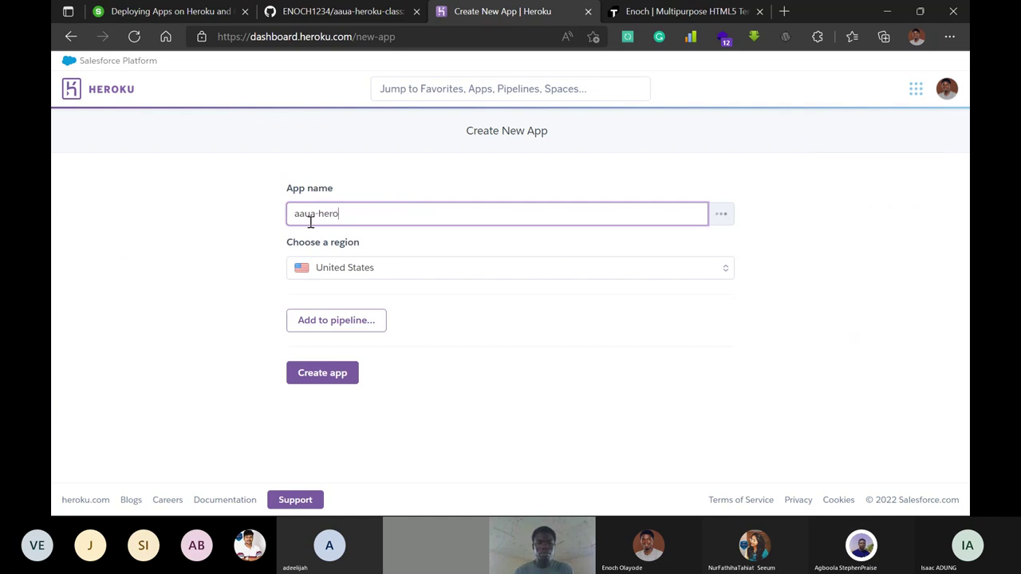
{"action": "type", "text": "ku-class"}
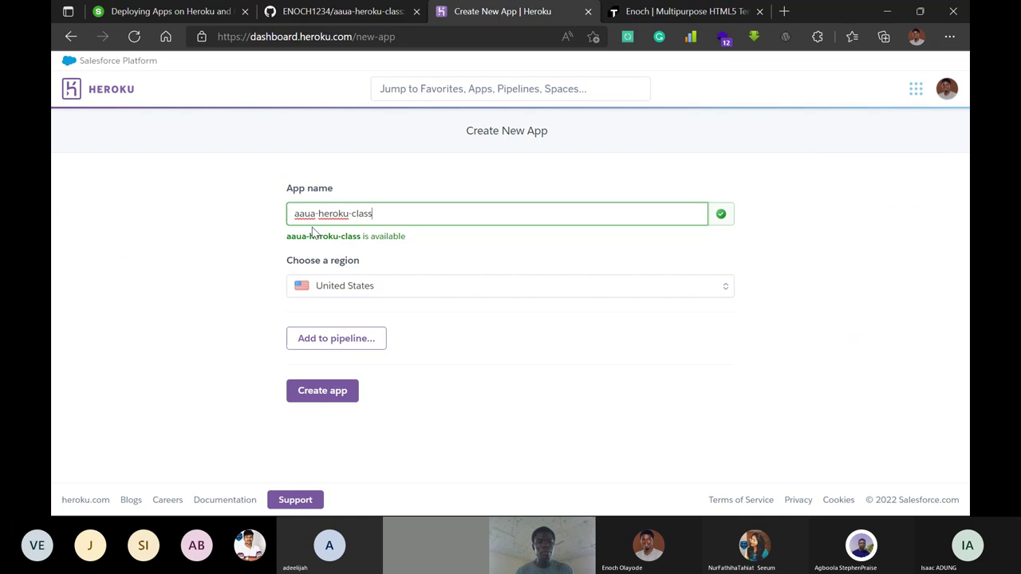
{"action": "left_click", "coordinate": [330, 390]}
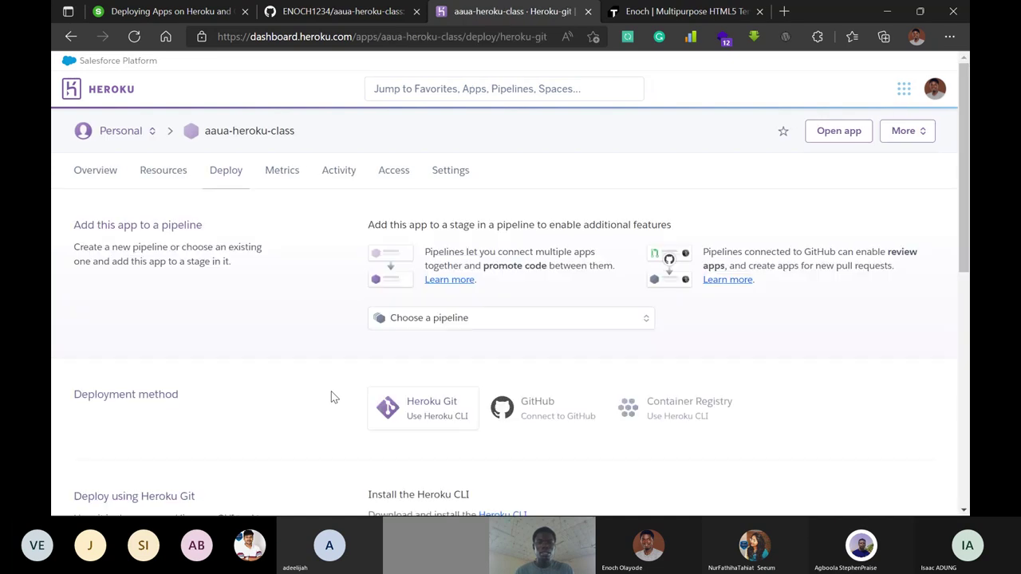
- Review the Heroku Git deployment instructions for the new app, from installing the CLI to adding an existing repository
{"action": "scroll", "coordinate": [331, 391], "scroll_direction": "down", "scroll_amount": 2}
{"action": "scroll", "coordinate": [333, 396], "scroll_direction": "down", "scroll_amount": 1}
{"action": "scroll", "coordinate": [333, 396], "scroll_direction": "down", "scroll_amount": 2}
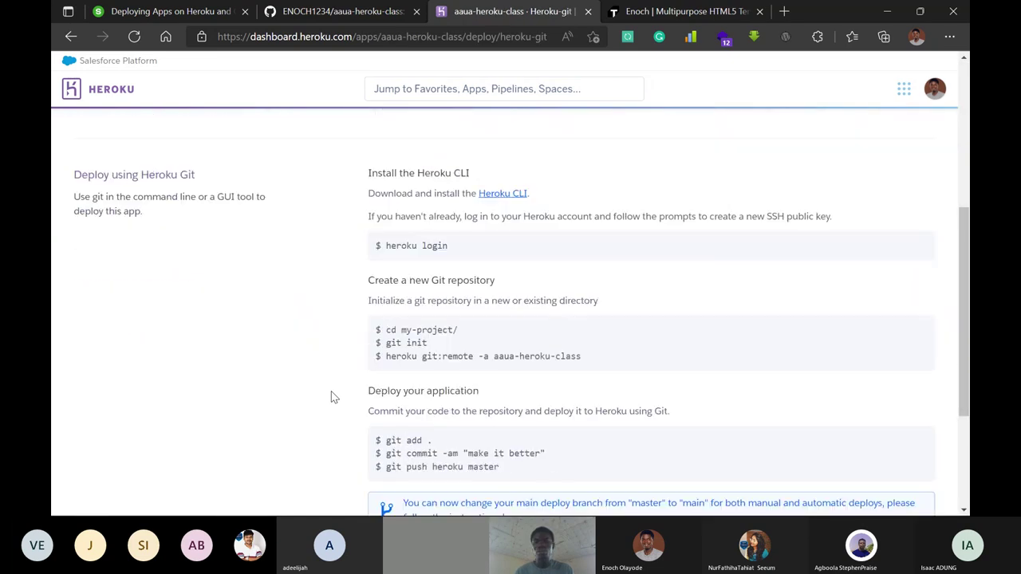
{"action": "scroll", "coordinate": [333, 396], "scroll_direction": "down", "scroll_amount": 2}
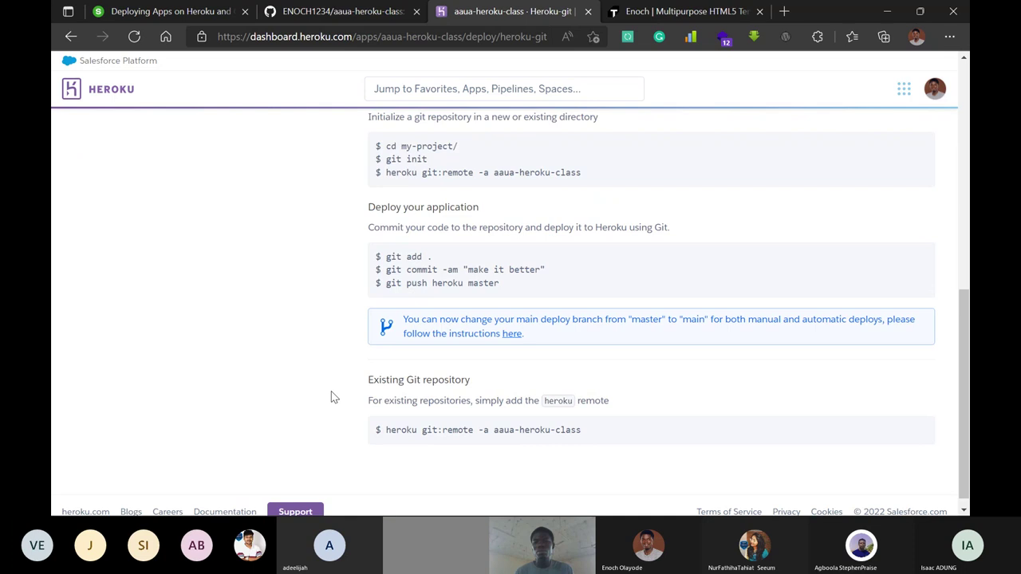
{"action": "scroll", "coordinate": [333, 396], "scroll_direction": "up", "scroll_amount": 2}
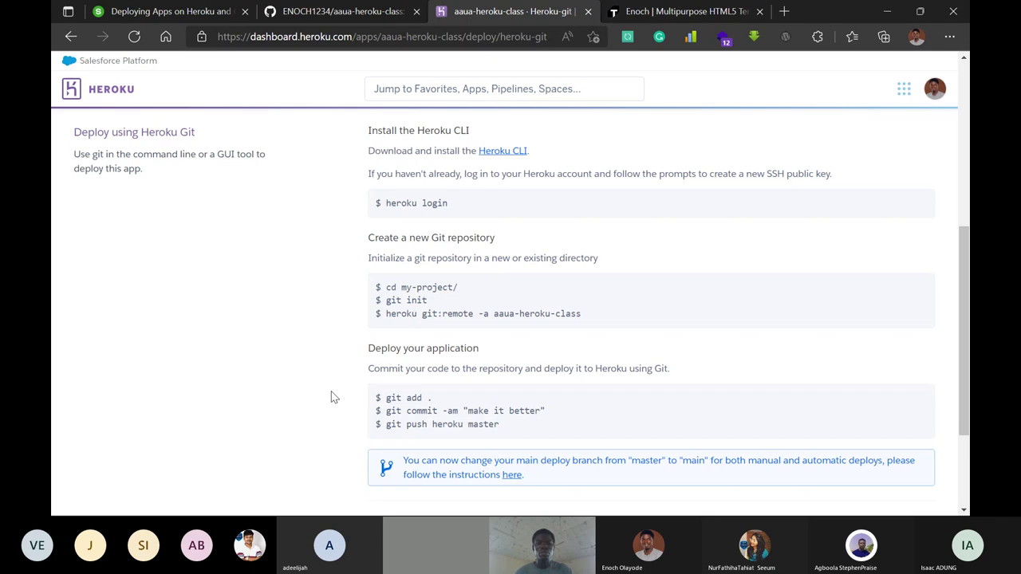
{"action": "scroll", "coordinate": [333, 397], "scroll_direction": "down", "scroll_amount": 3}
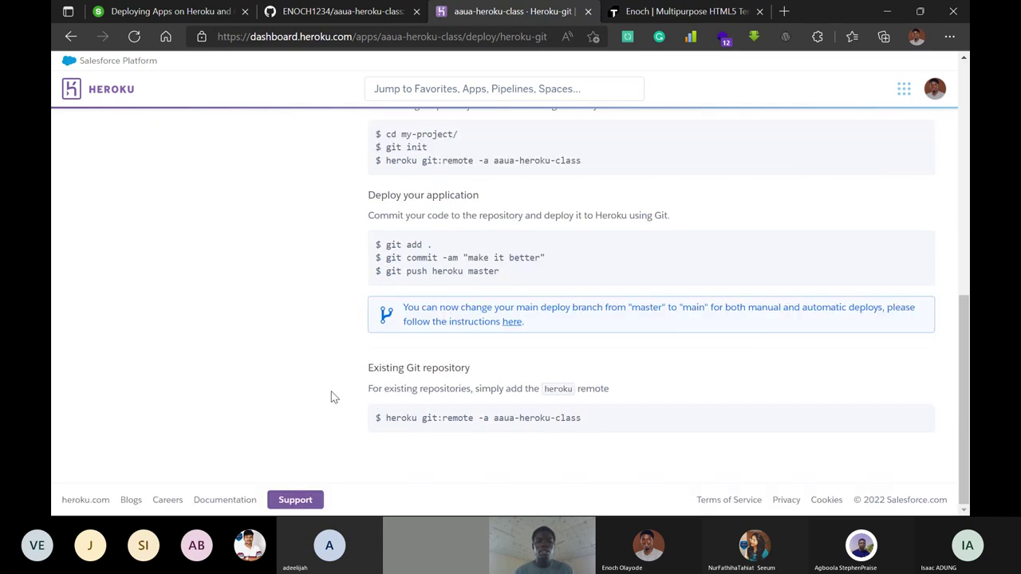
{"action": "scroll", "coordinate": [333, 398], "scroll_direction": "up", "scroll_amount": 6}
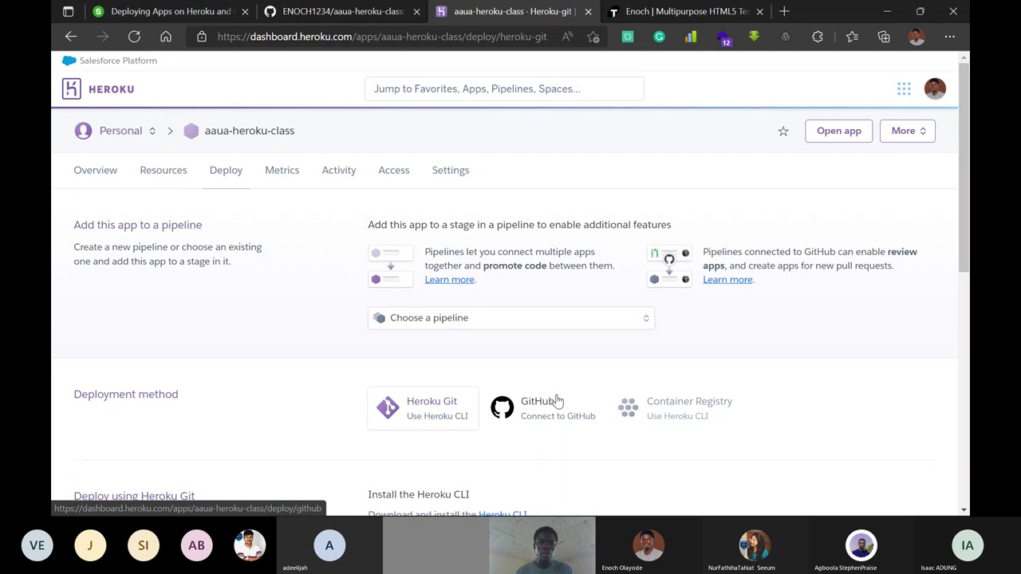
- Choose GitHub as the deployment method, search for the repository with aaua-heroku, and connect aaua-heroku-class
{"action": "left_click", "coordinate": [534, 406]}
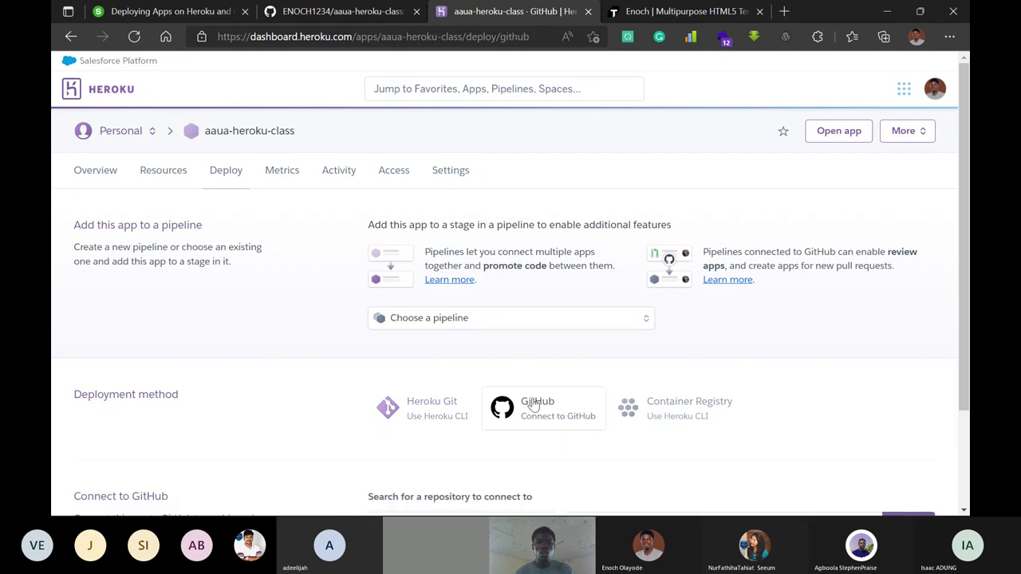
{"action": "scroll", "coordinate": [533, 406], "scroll_direction": "down", "scroll_amount": 3}
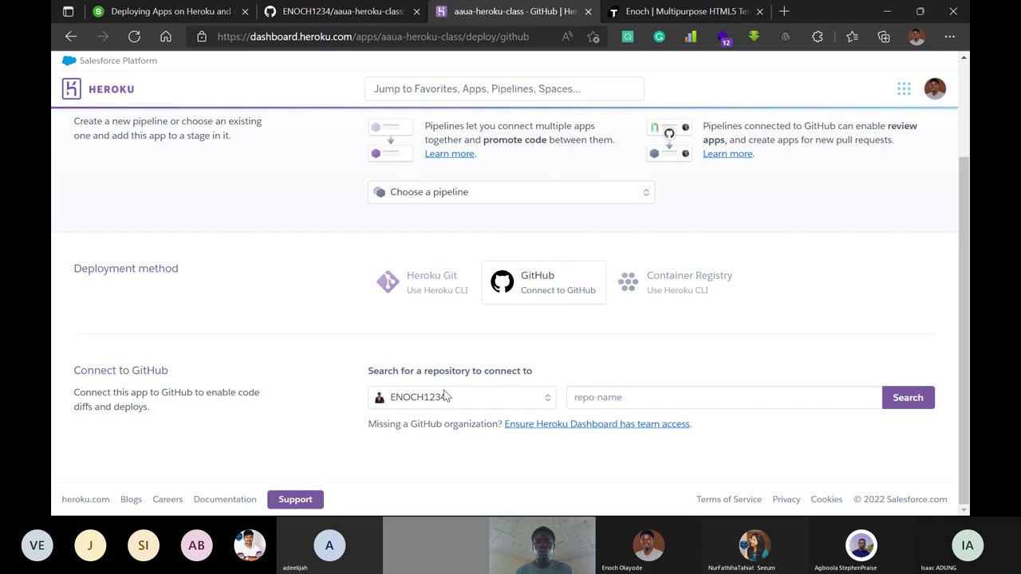
{"action": "left_click", "coordinate": [613, 399]}
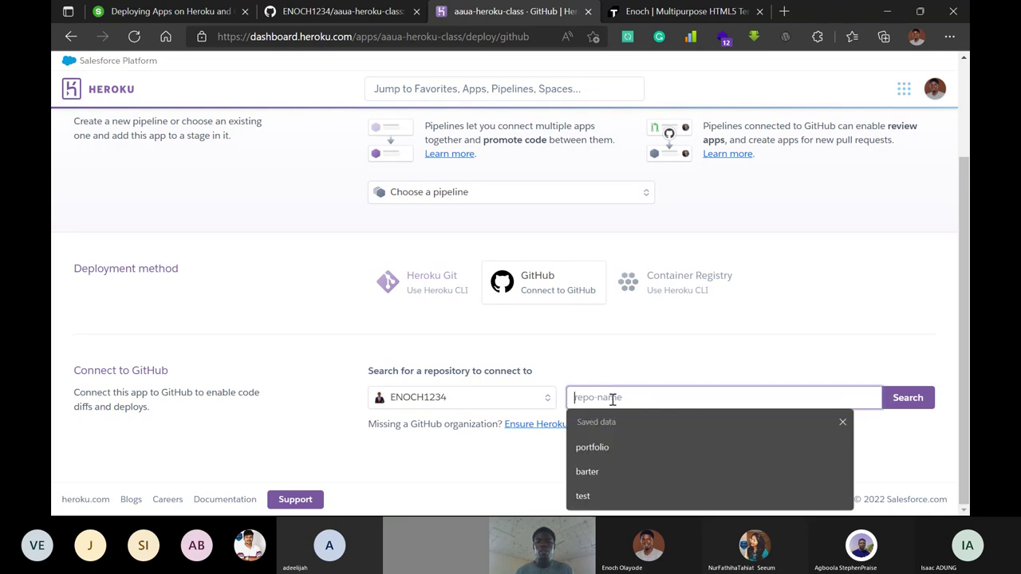
{"action": "type", "text": "aaua-heroku"}
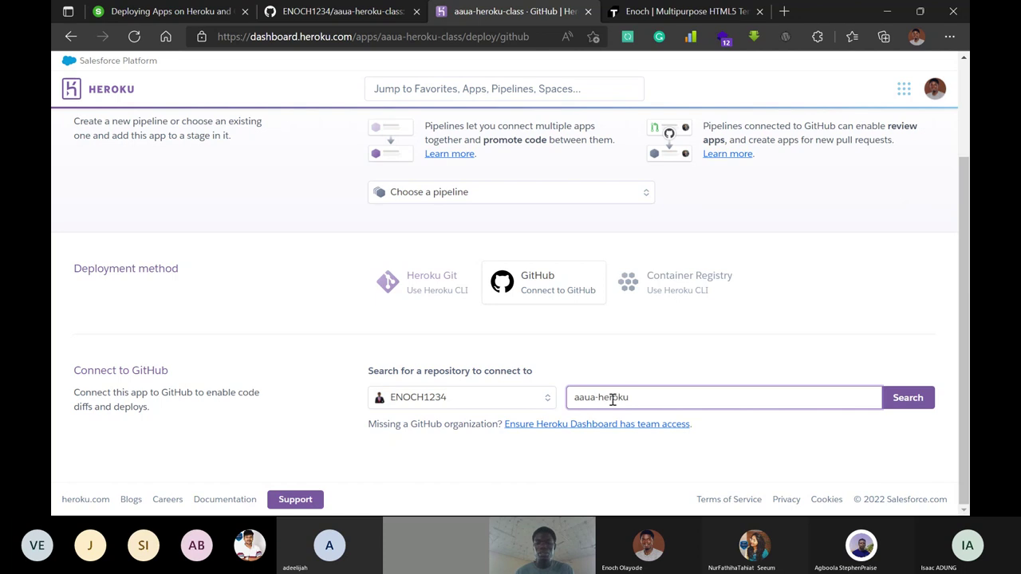
{"action": "key", "text": "Return"}
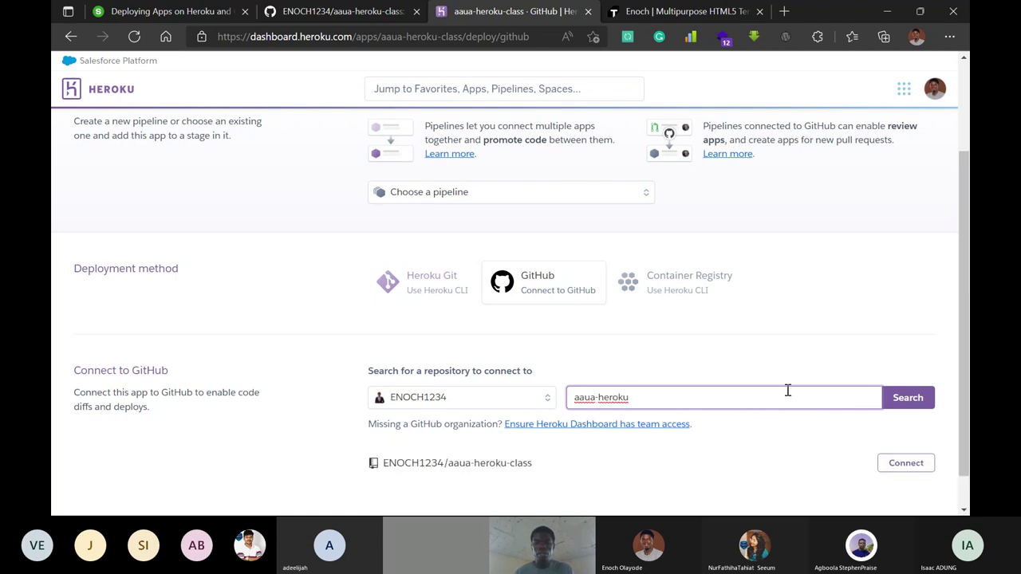
{"action": "scroll", "coordinate": [766, 389], "scroll_direction": "down", "scroll_amount": 1}
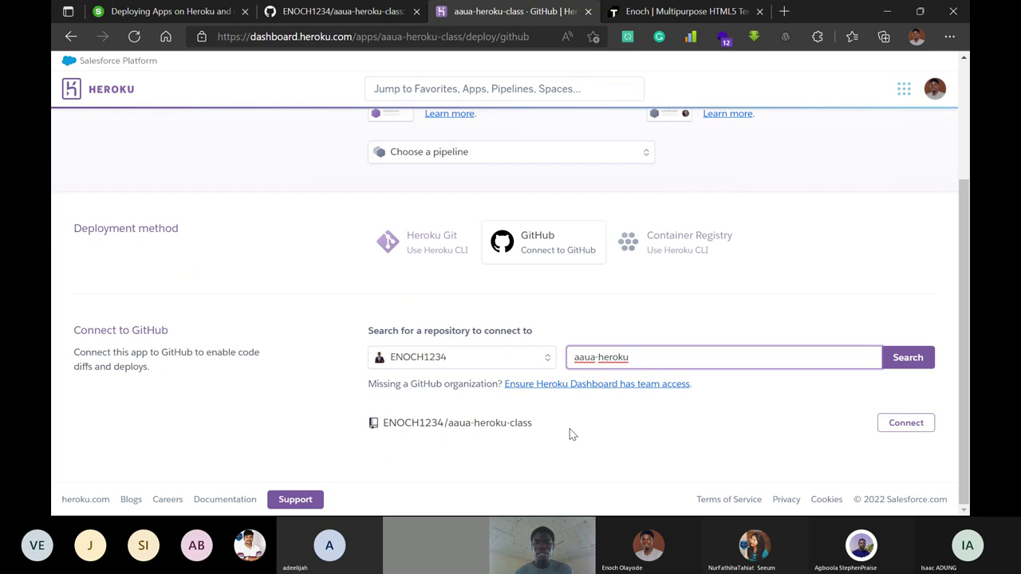
{"action": "left_click", "coordinate": [880, 423]}
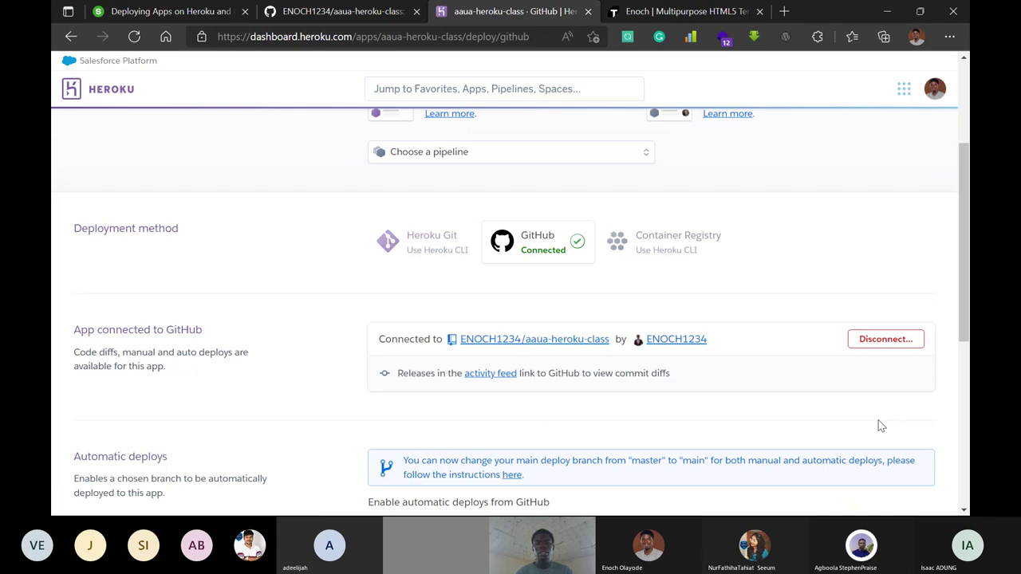
- Manually deploy the main branch of the connected GitHub repository
{"action": "scroll", "coordinate": [880, 426], "scroll_direction": "down", "scroll_amount": 3}
{"action": "scroll", "coordinate": [881, 426], "scroll_direction": "down", "scroll_amount": 1}
{"action": "scroll", "coordinate": [880, 426], "scroll_direction": "up", "scroll_amount": 1}
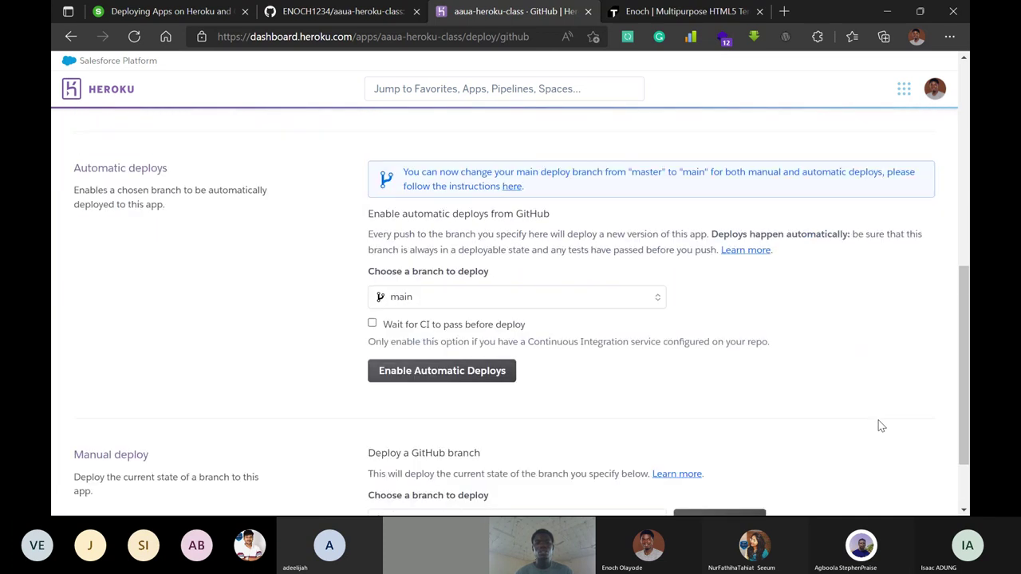
{"action": "scroll", "coordinate": [880, 426], "scroll_direction": "up", "scroll_amount": 1}
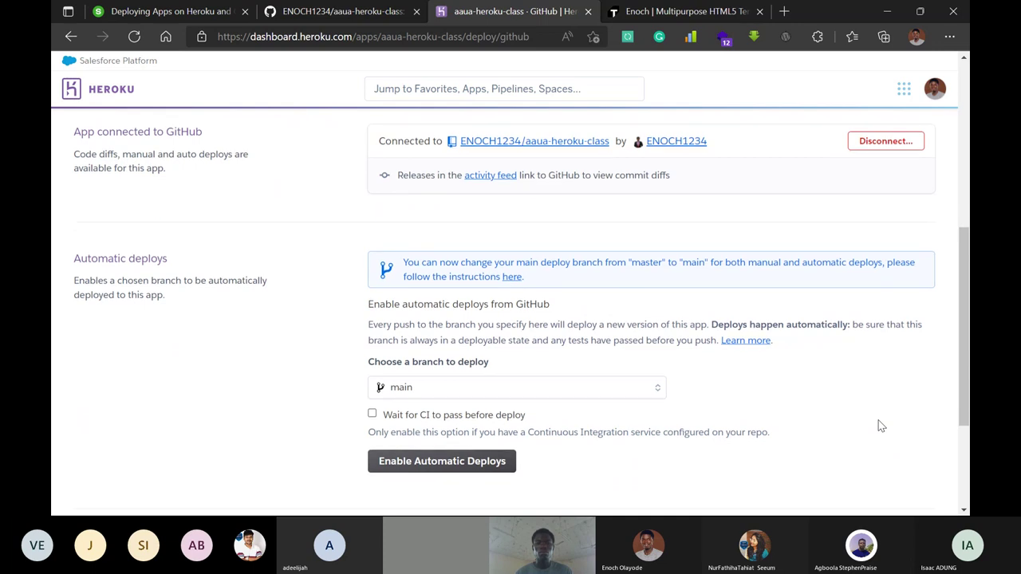
{"action": "scroll", "coordinate": [880, 426], "scroll_direction": "down", "scroll_amount": 1}
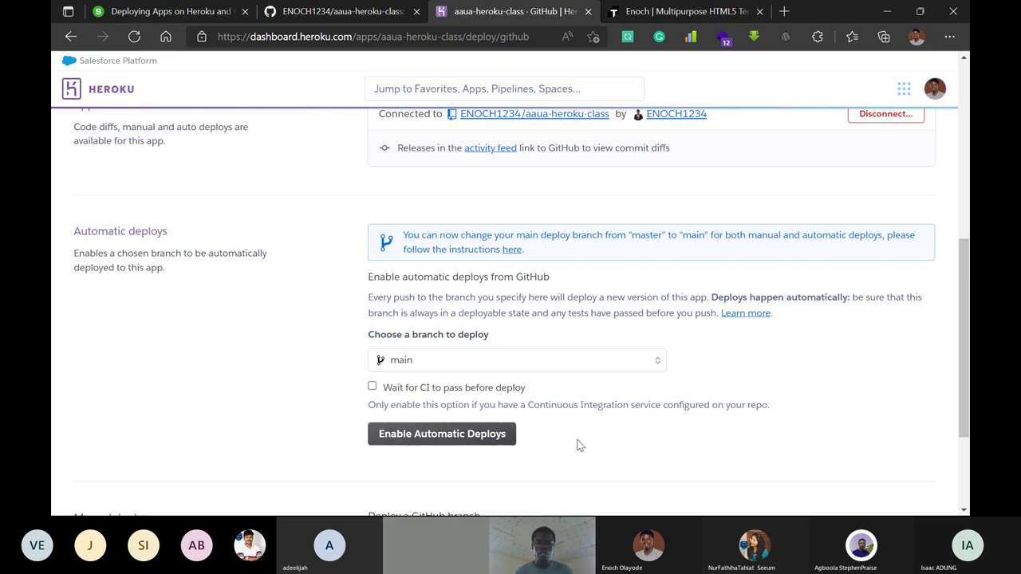
{"action": "scroll", "coordinate": [576, 444], "scroll_direction": "down", "scroll_amount": 1}
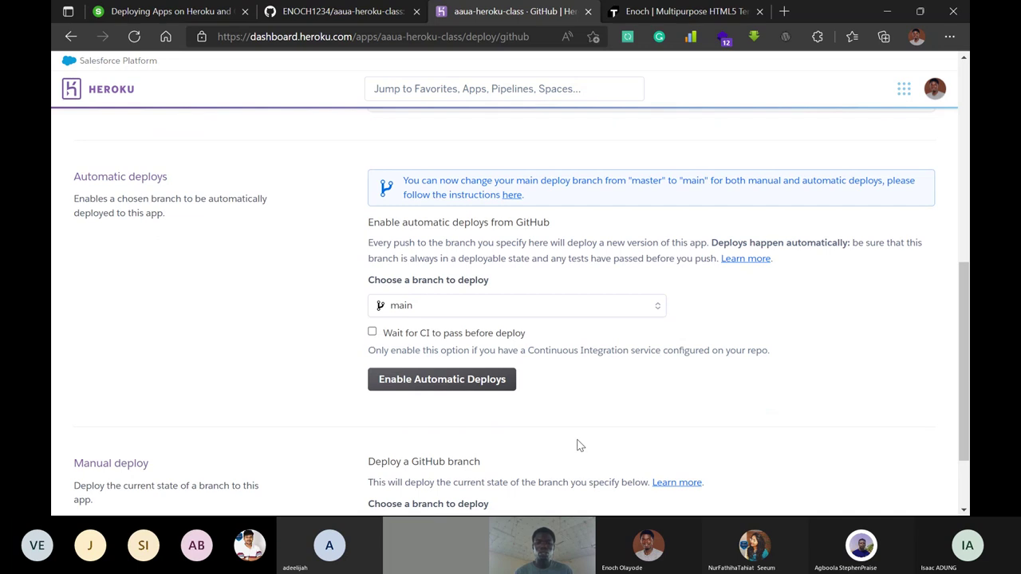
{"action": "scroll", "coordinate": [579, 445], "scroll_direction": "down", "scroll_amount": 1}
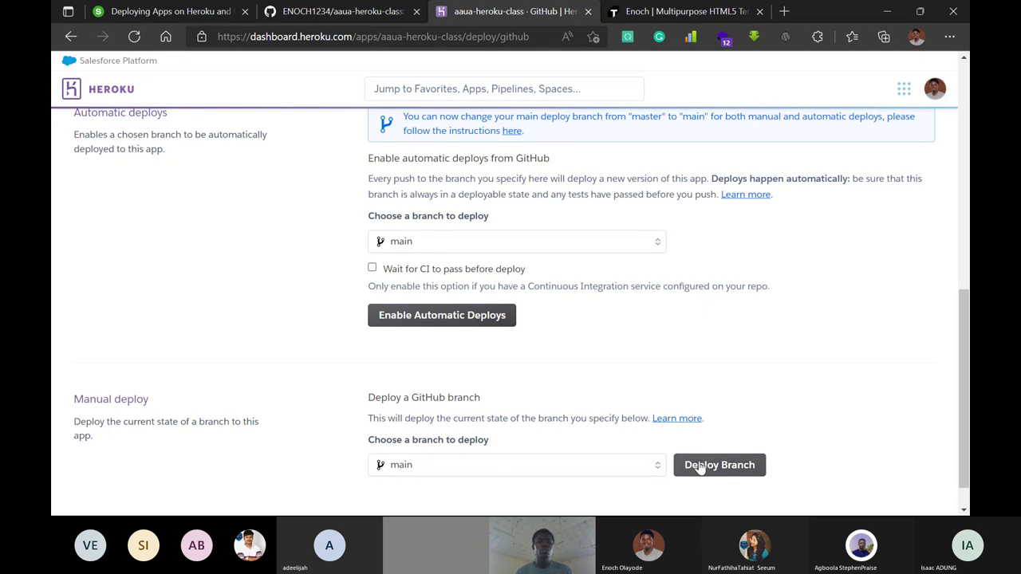
{"action": "scroll", "coordinate": [698, 468], "scroll_direction": "down", "scroll_amount": 1}
{"action": "left_click", "coordinate": [725, 432]}
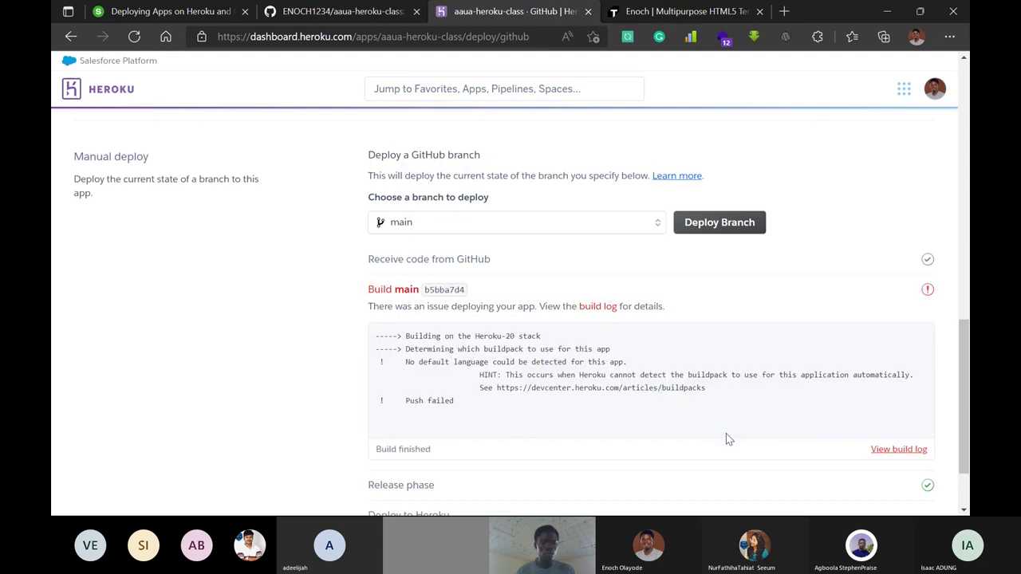
- Examine the build output of the main branch deployment and open its build log
{"action": "scroll", "coordinate": [725, 438], "scroll_direction": "down", "scroll_amount": 2}
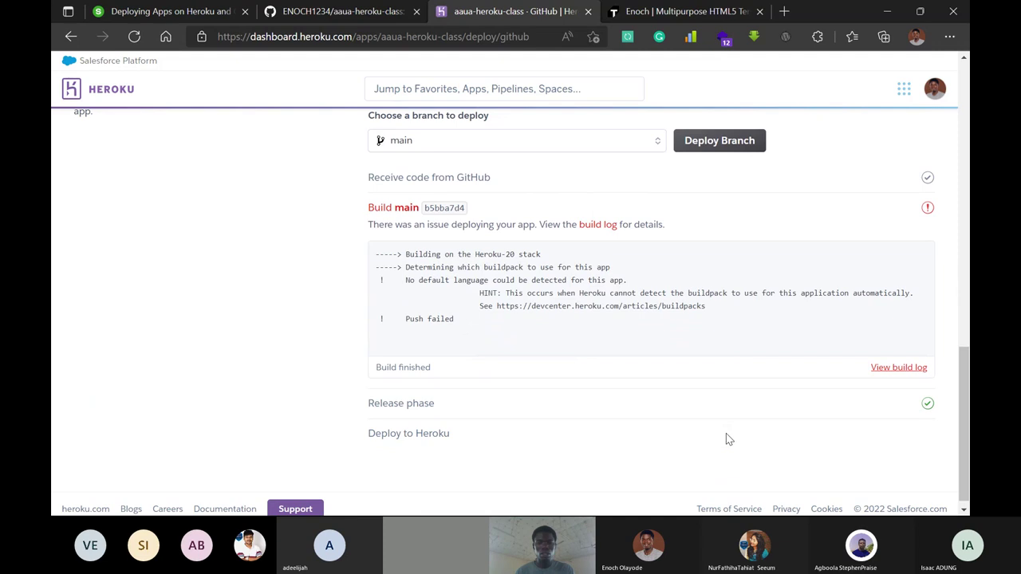
{"action": "scroll", "coordinate": [726, 438], "scroll_direction": "down", "scroll_amount": 1}
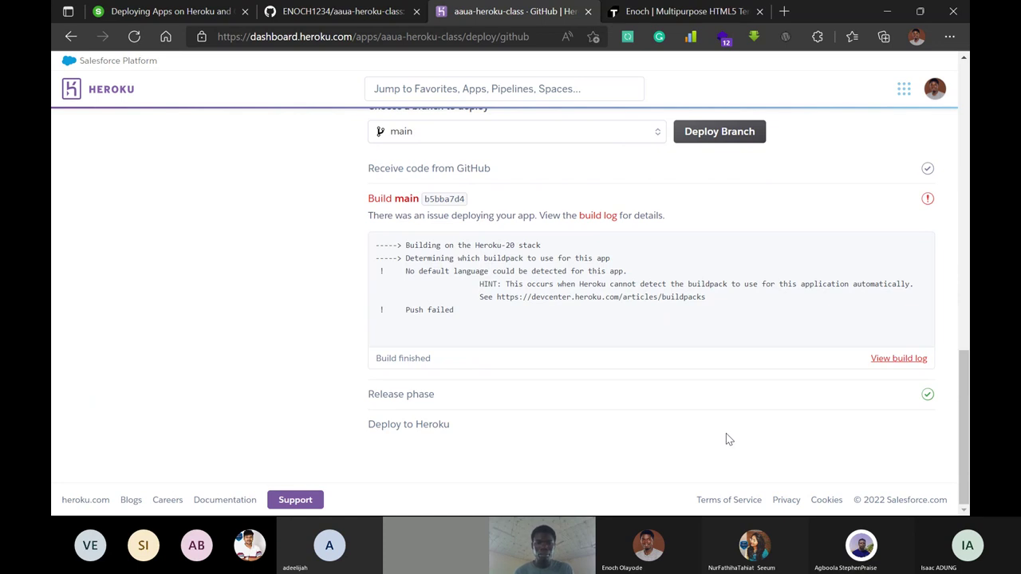
{"action": "left_click", "coordinate": [598, 215]}
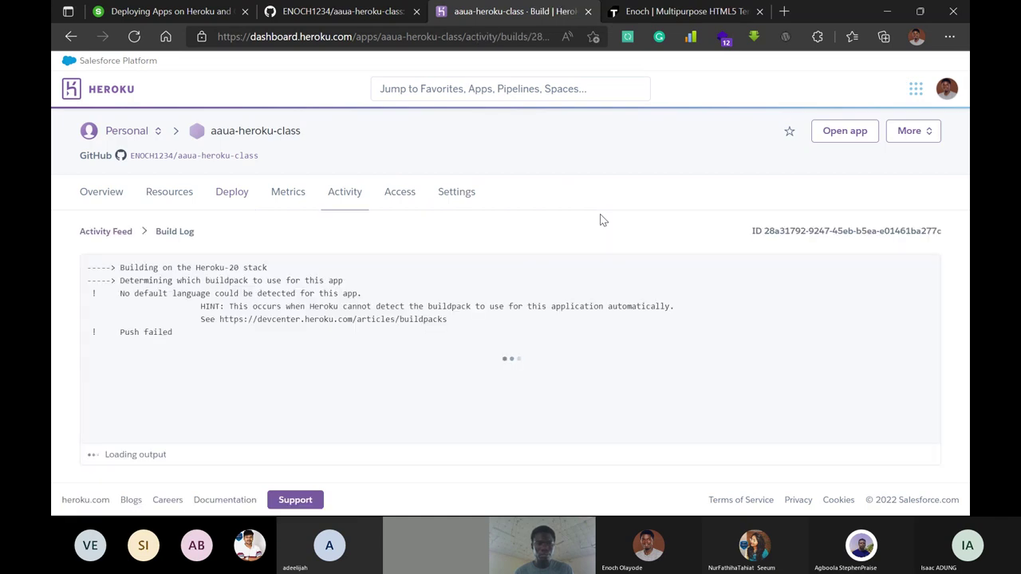